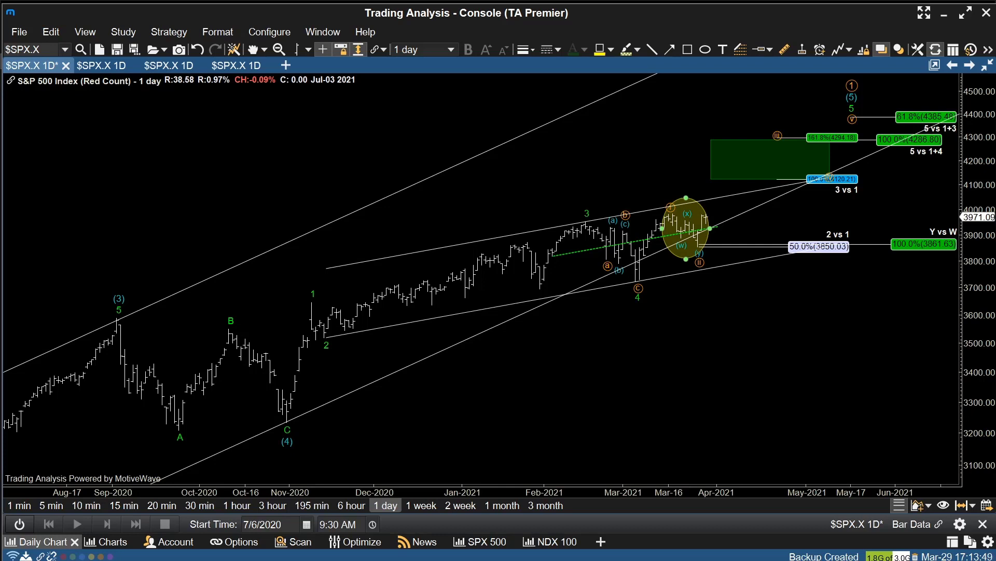
# Step: Save the annotated $SPX.X daily chart with its March 2021 yellow ellipse highlight
pyautogui.hotkey('ctrl', 's')
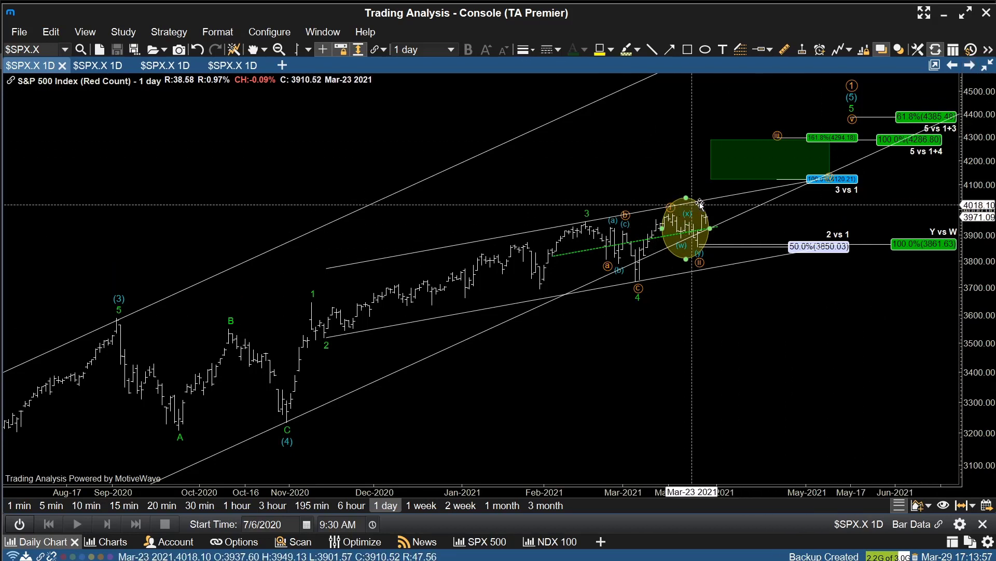
# Step: Delete the small yellow ellipse highlight
pyautogui.click(968, 66)
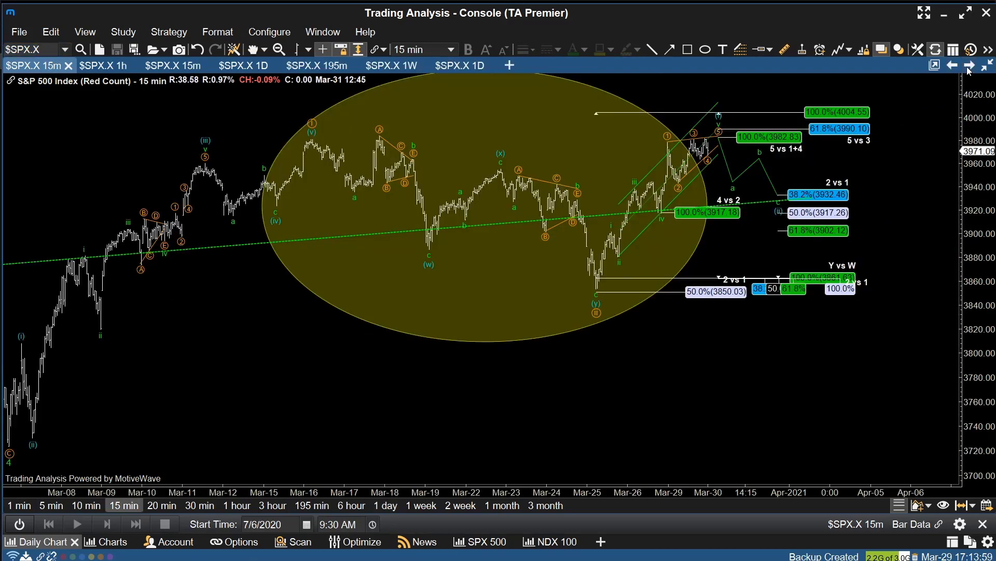
pyautogui.click(535, 197)
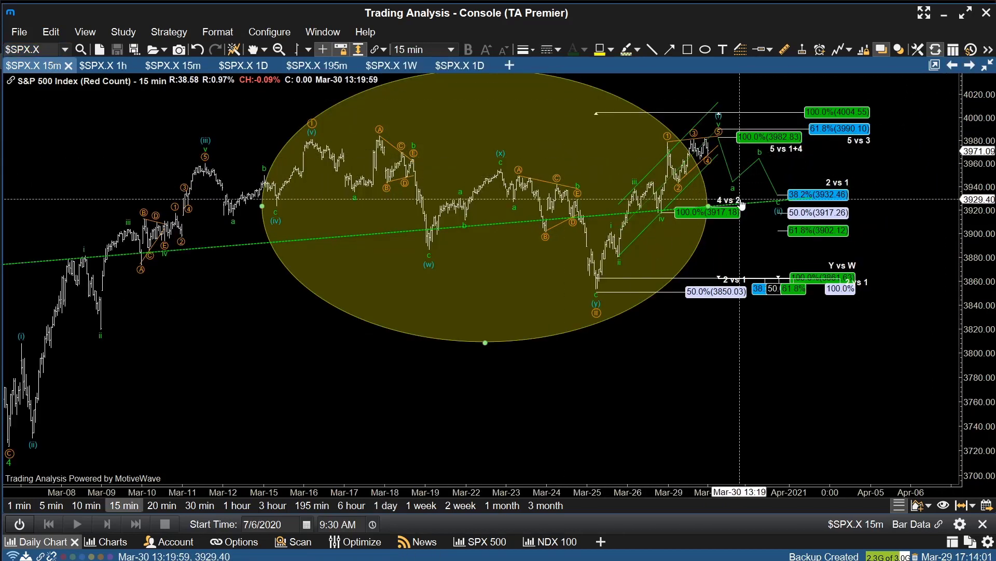
pyautogui.press('Delete')
# Step: Draw a larger ellipse over the daily chart's March–April bars, then show the 15-minute chart
pyautogui.click(950, 66)
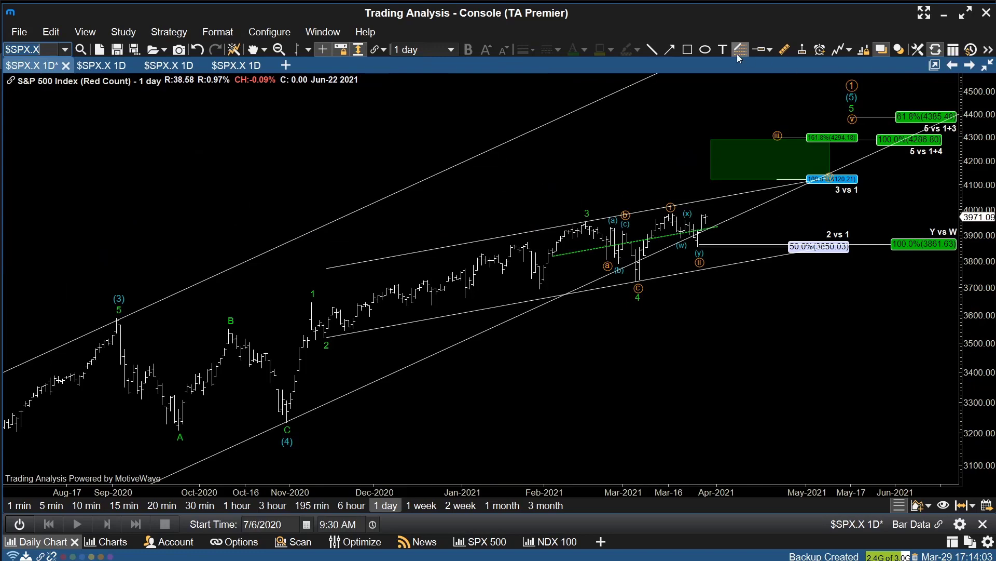
pyautogui.click(705, 50)
pyautogui.moveTo(628, 183)
pyautogui.mouseDown()
pyautogui.moveTo(661, 289)
pyautogui.moveTo(724, 300)
pyautogui.mouseUp()
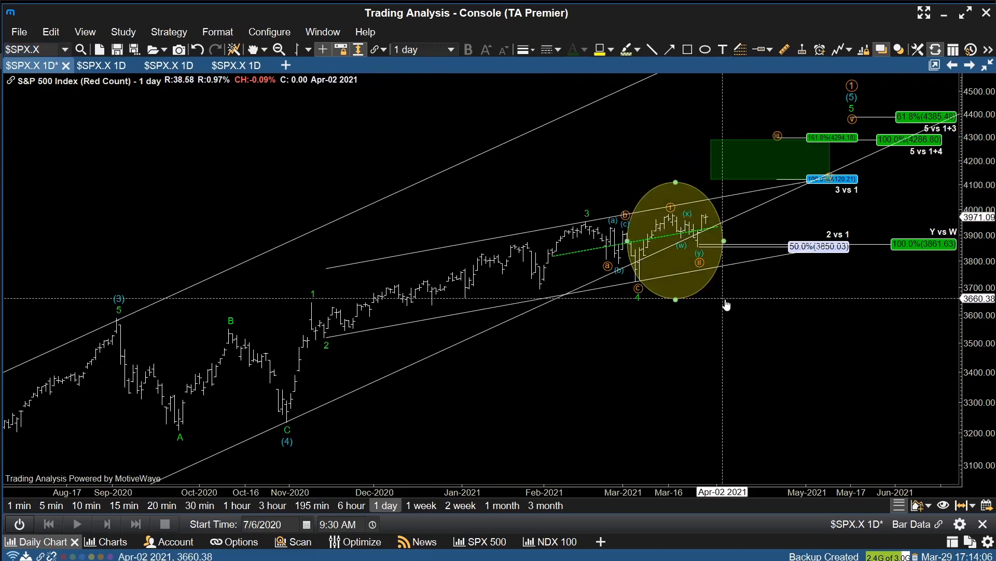
pyautogui.click(970, 65)
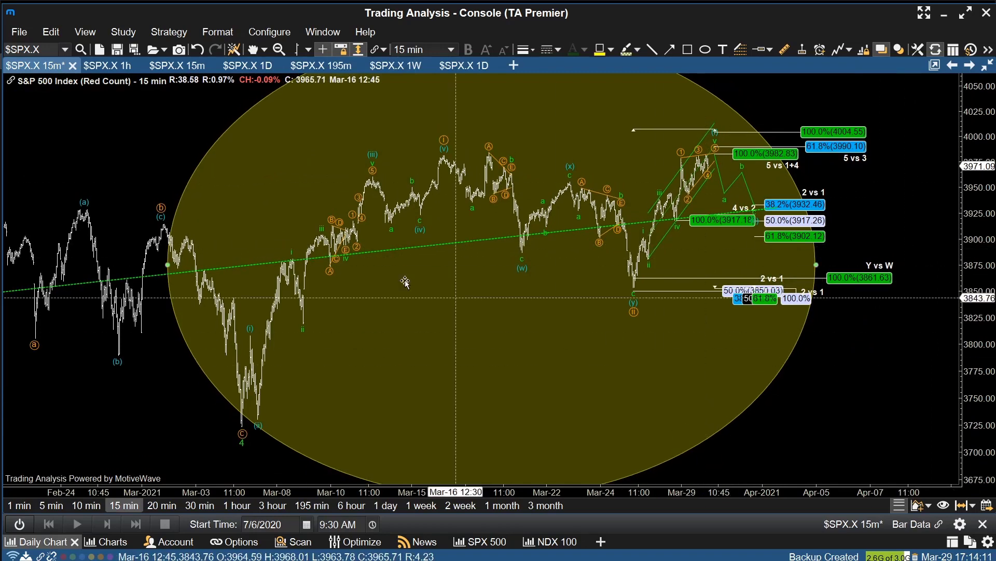
# Step: Remove the 15-minute chart's ellipse and draw connector lines from the wave top to the (y) and (w) lows
pyautogui.hotkey('ctrl', 'z')
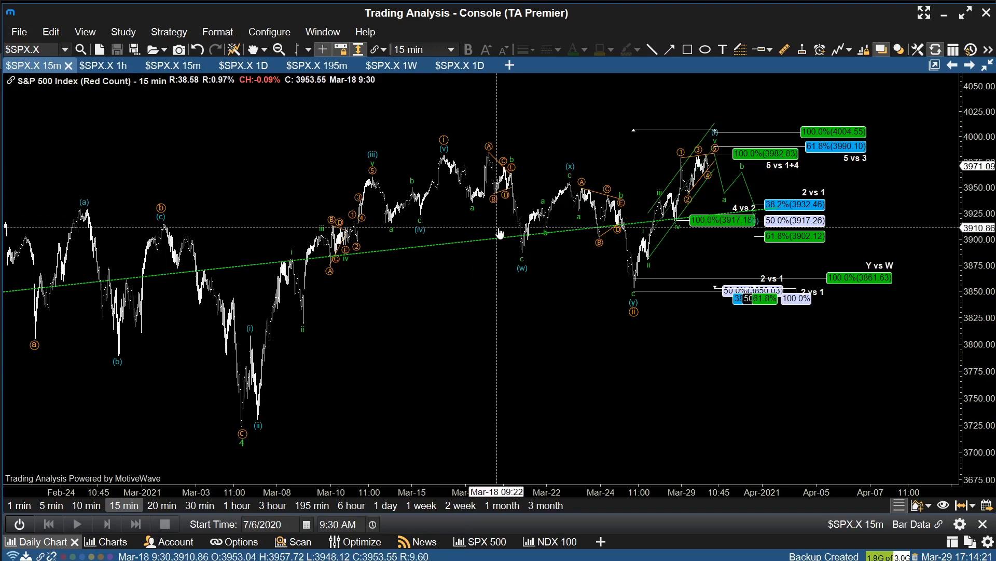
pyautogui.click(634, 298)
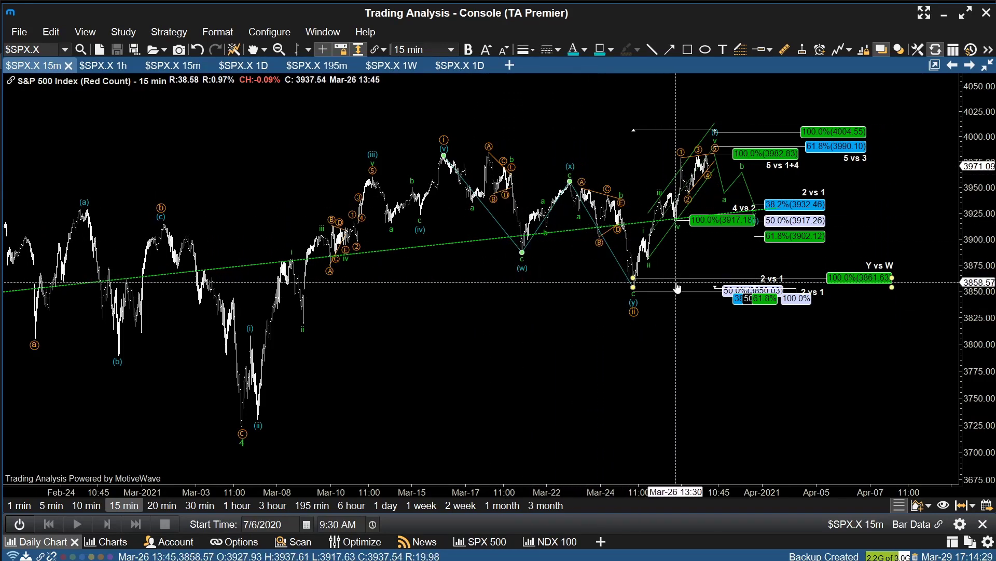
pyautogui.click(652, 49)
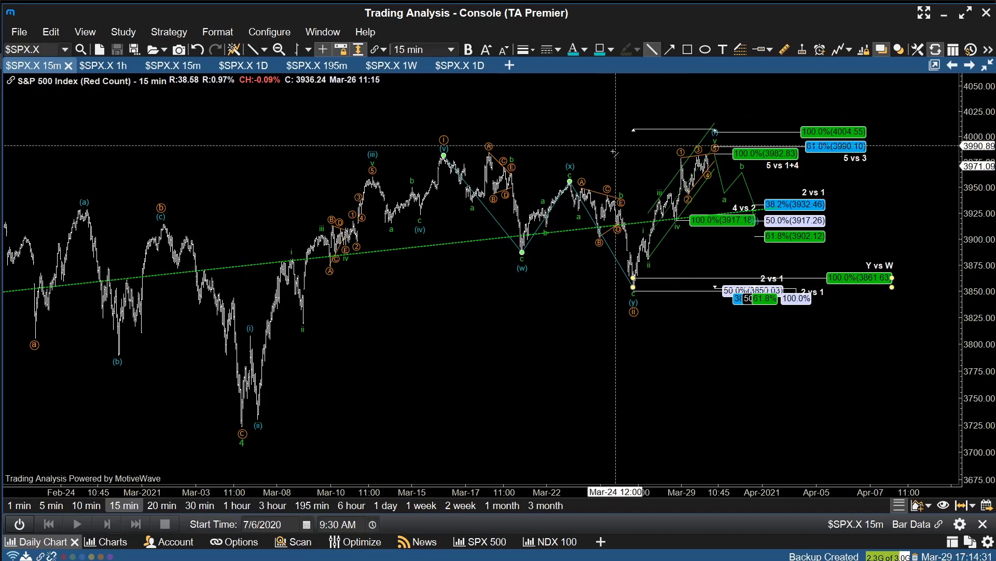
pyautogui.click(633, 286)
pyautogui.click(470, 193)
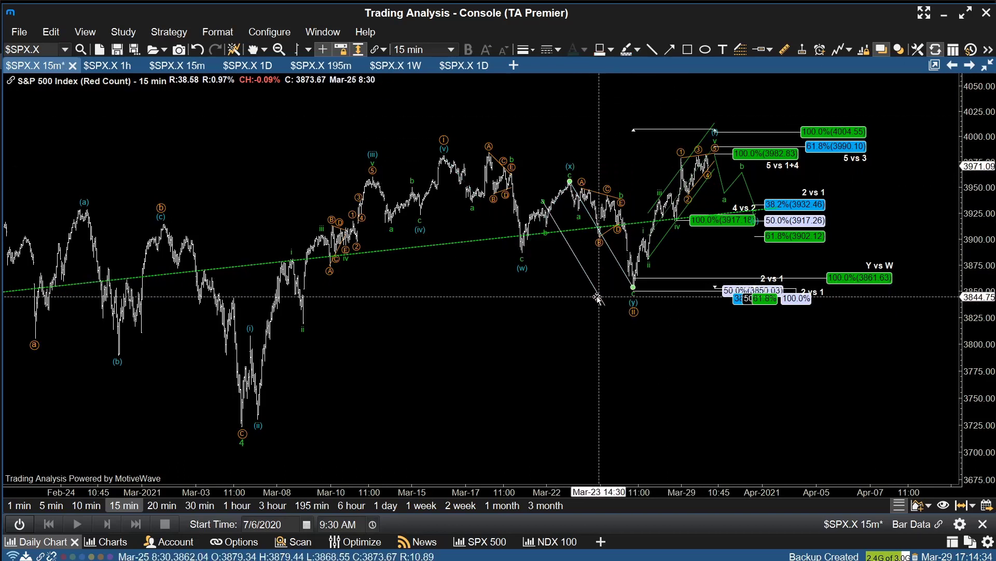
pyautogui.click(507, 259)
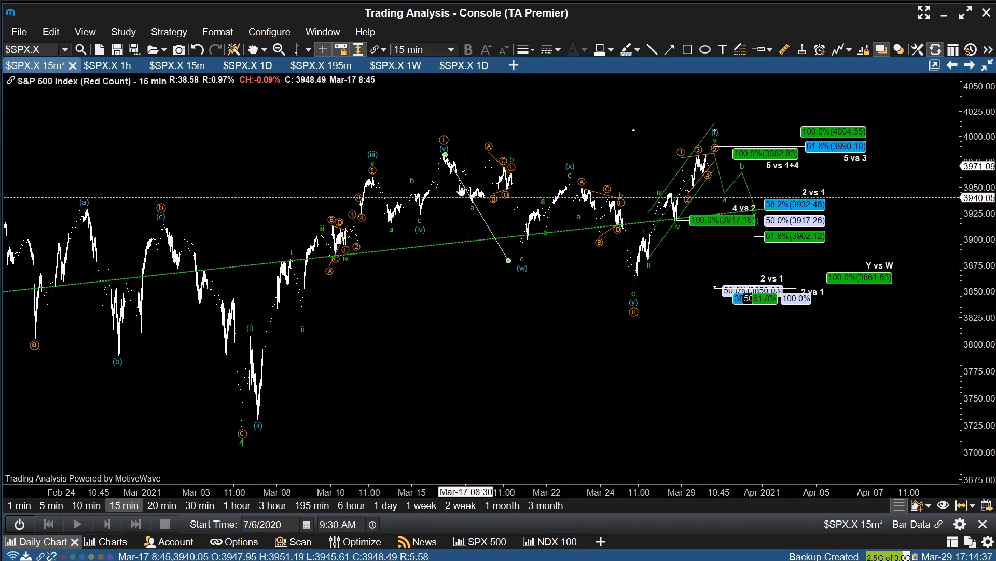
pyautogui.click(521, 271)
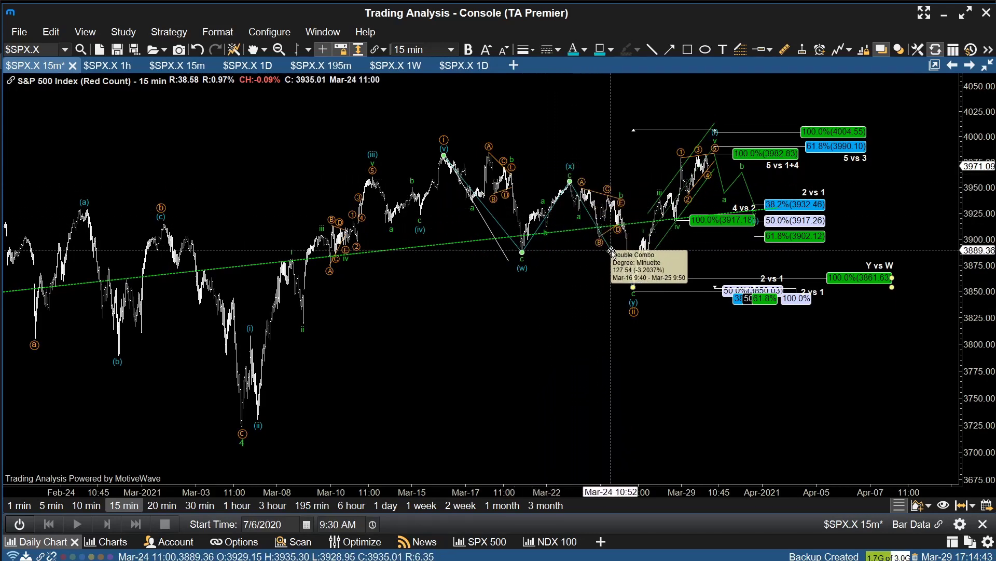
pyautogui.moveTo(500, 252); pyautogui.dragTo(450, 140)
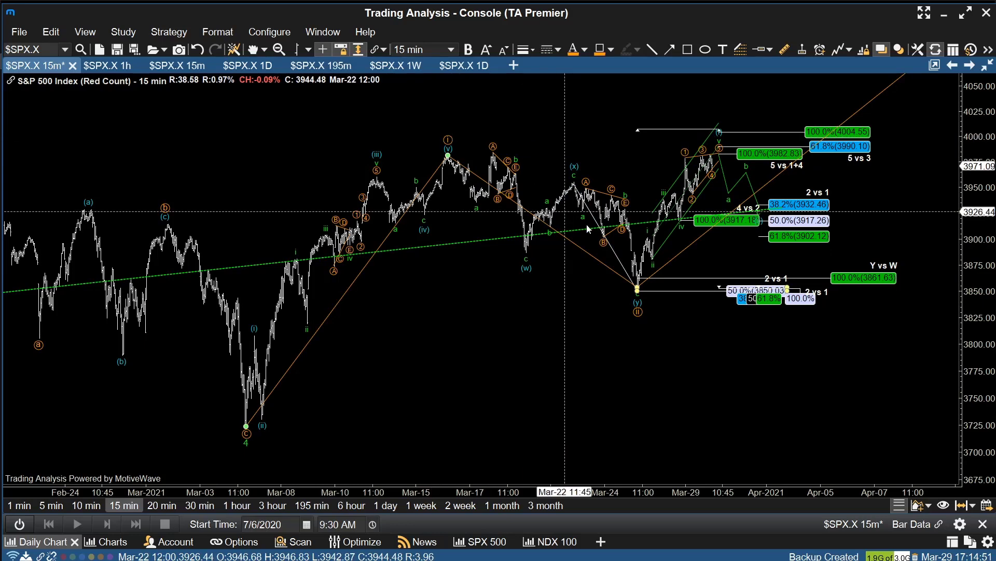
# Step: Move the 3850 Fibonacci anchor beside the (y) low and save the chart
pyautogui.click(741, 290)
pyautogui.moveTo(742, 290)
pyautogui.mouseDown()
pyautogui.moveTo(809, 290)
pyautogui.moveTo(794, 288)
pyautogui.mouseUp()
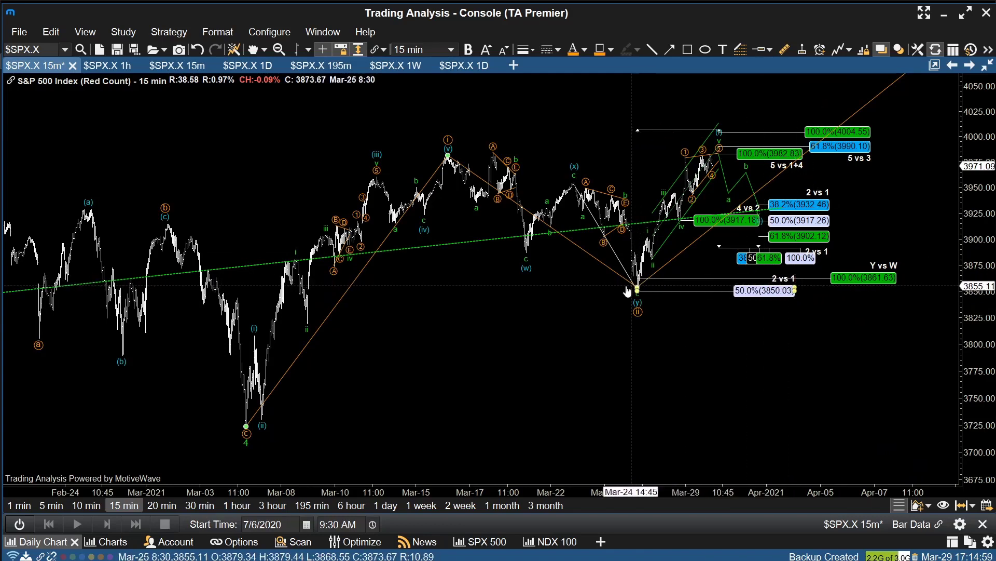
pyautogui.click(117, 50)
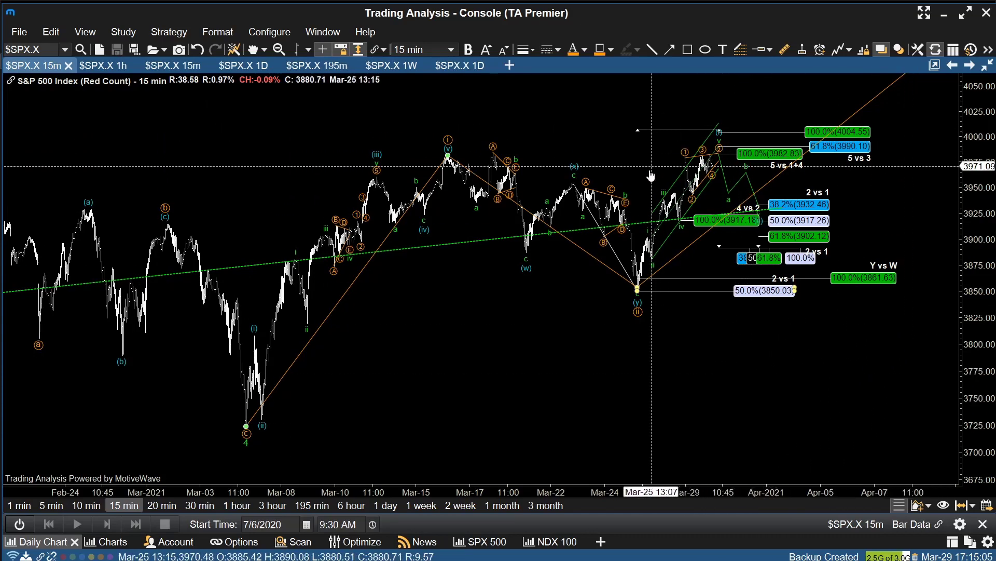
pyautogui.scroll(3, 893, 360)
# Step: Lower the Fibonacci retracement levels on the 15-minute chart
pyautogui.scroll(3, 890, 358)
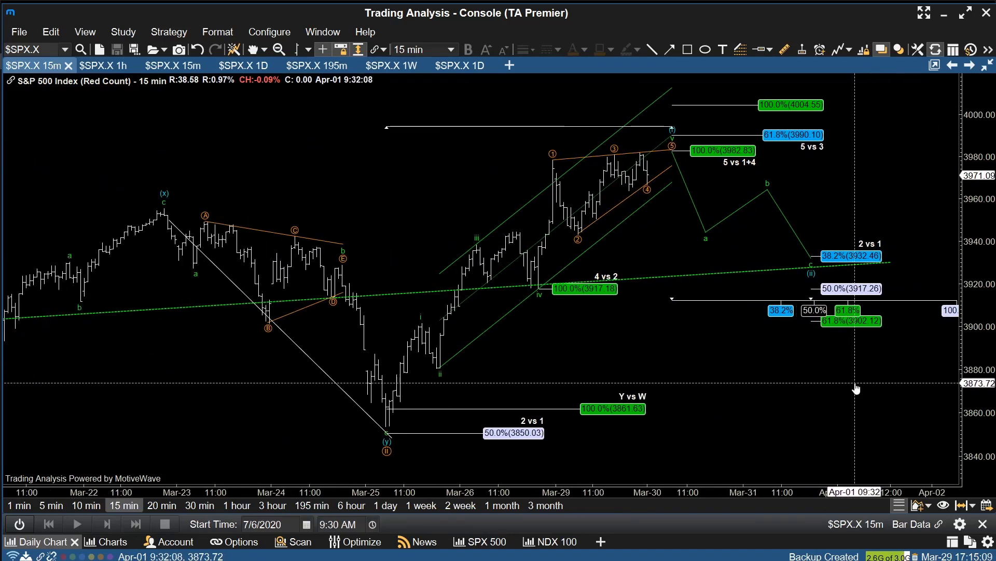
pyautogui.scroll(2, 856, 389)
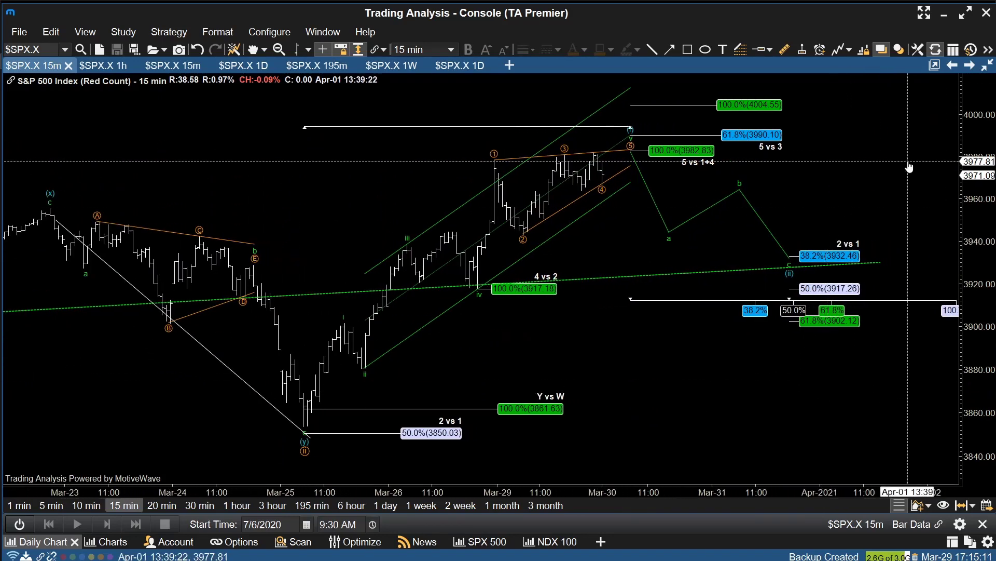
pyautogui.click(711, 300)
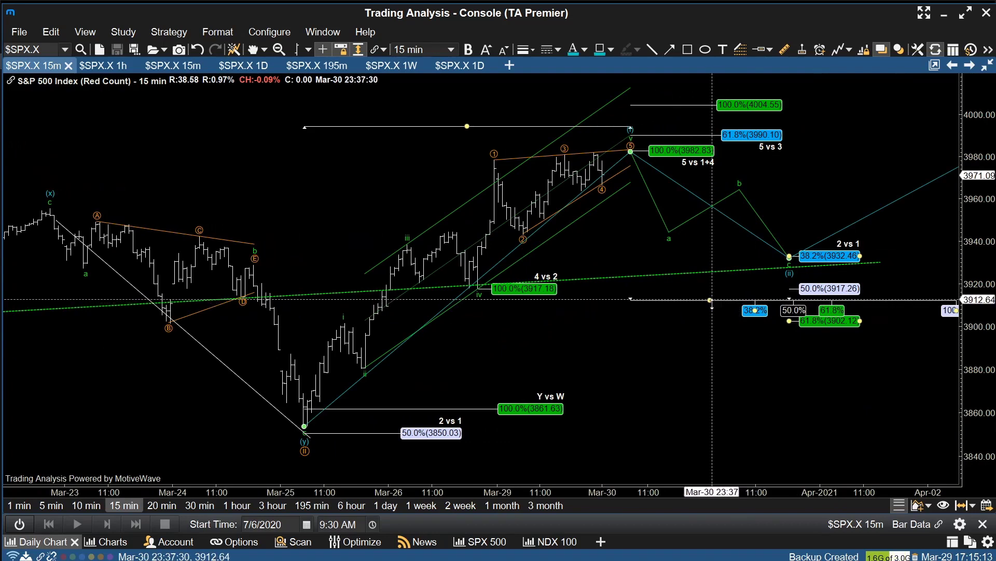
pyautogui.moveTo(711, 300); pyautogui.dragTo(710, 343)
# Step: Save the chart and select the impulse wave count from the Mar-25 low
pyautogui.click(162, 140)
pyautogui.hotkey('ctrl', 's')
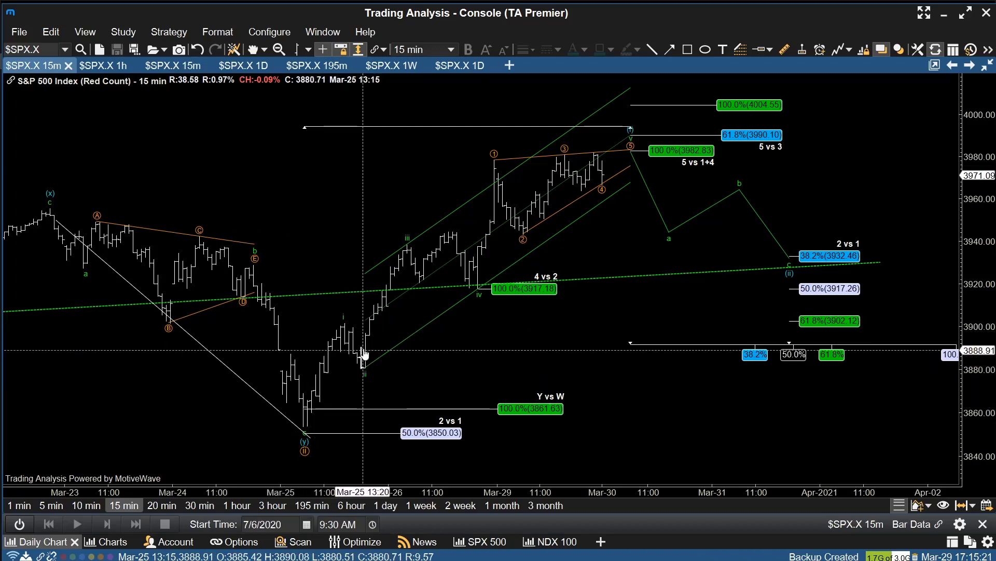
pyautogui.click(480, 292)
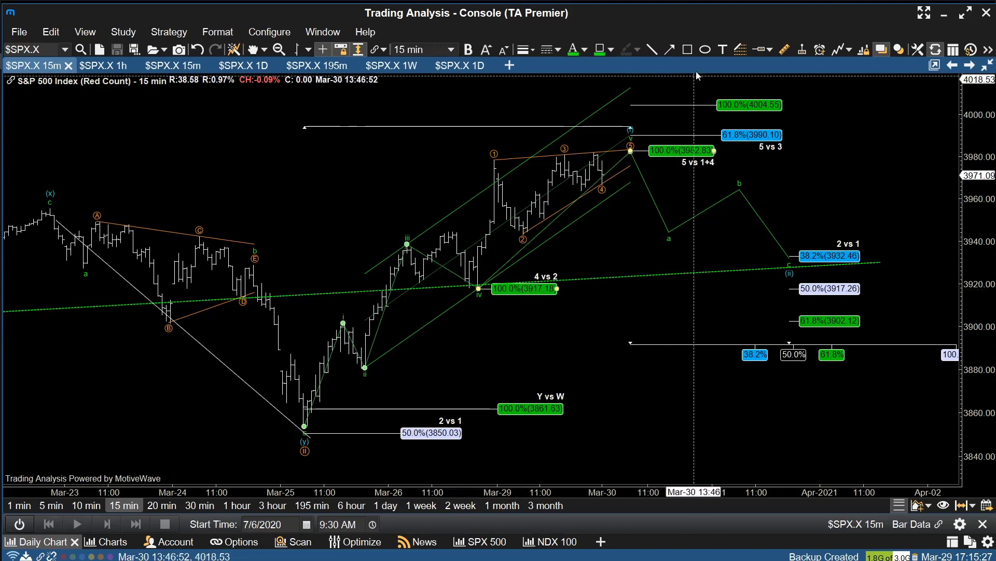
# Step: Draw and reshape a yellow ellipse, then place a copy over the wave ii section
pyautogui.press('e')
pyautogui.moveTo(326, 306); pyautogui.dragTo(399, 376)
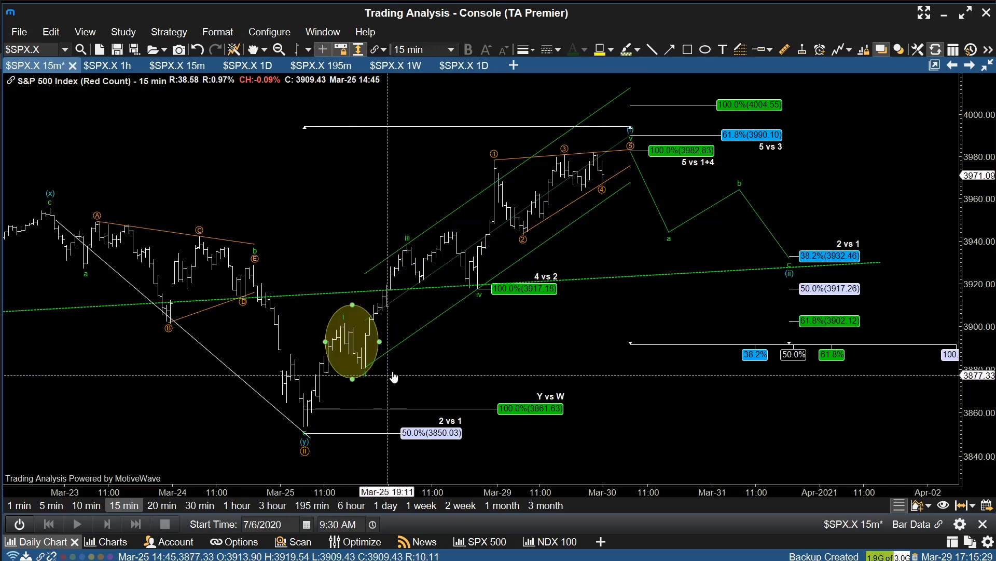
pyautogui.moveTo(399, 340); pyautogui.dragTo(591, 265)
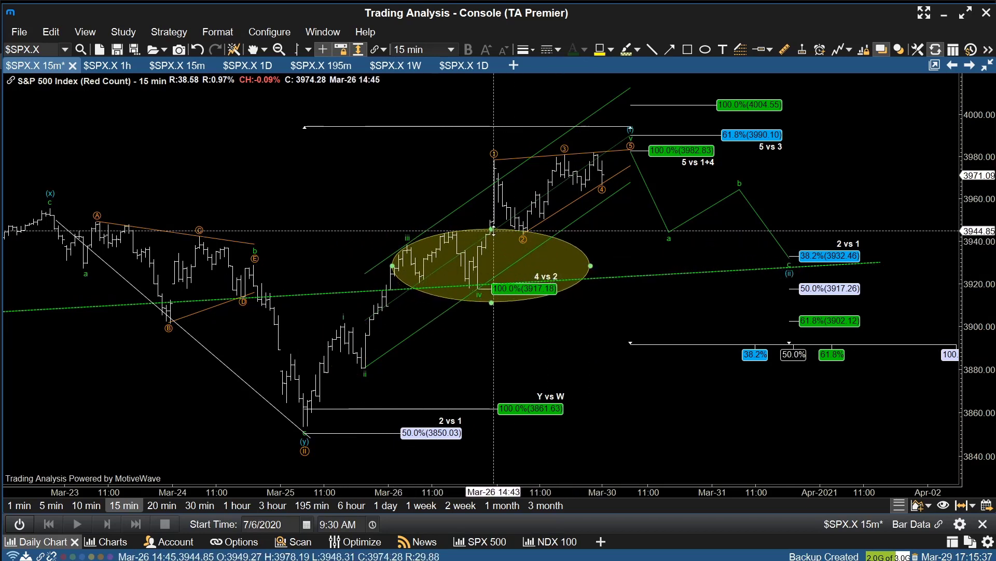
pyautogui.moveTo(493, 231); pyautogui.dragTo(493, 271)
pyautogui.moveTo(394, 286); pyautogui.dragTo(462, 291)
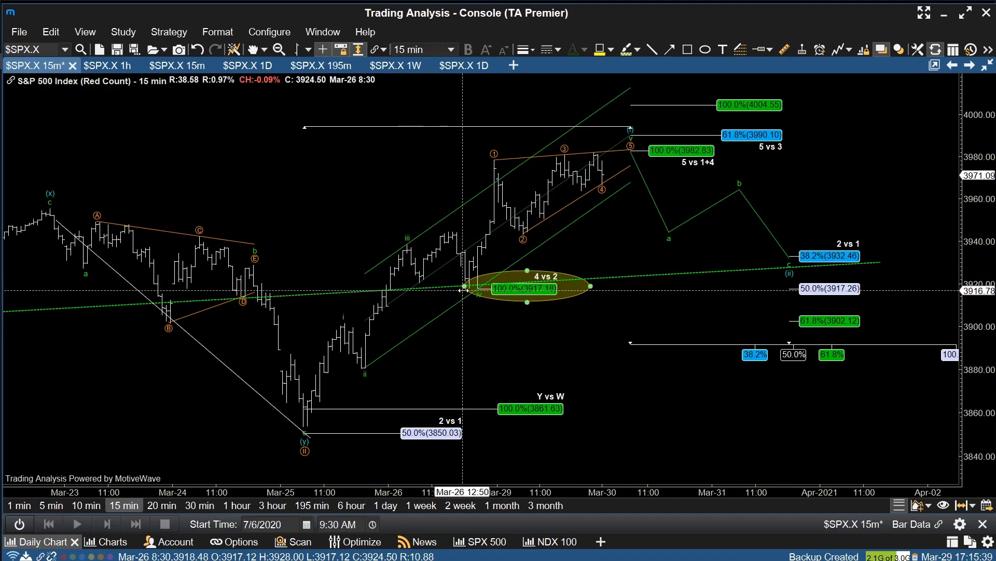
pyautogui.moveTo(591, 285); pyautogui.dragTo(575, 286)
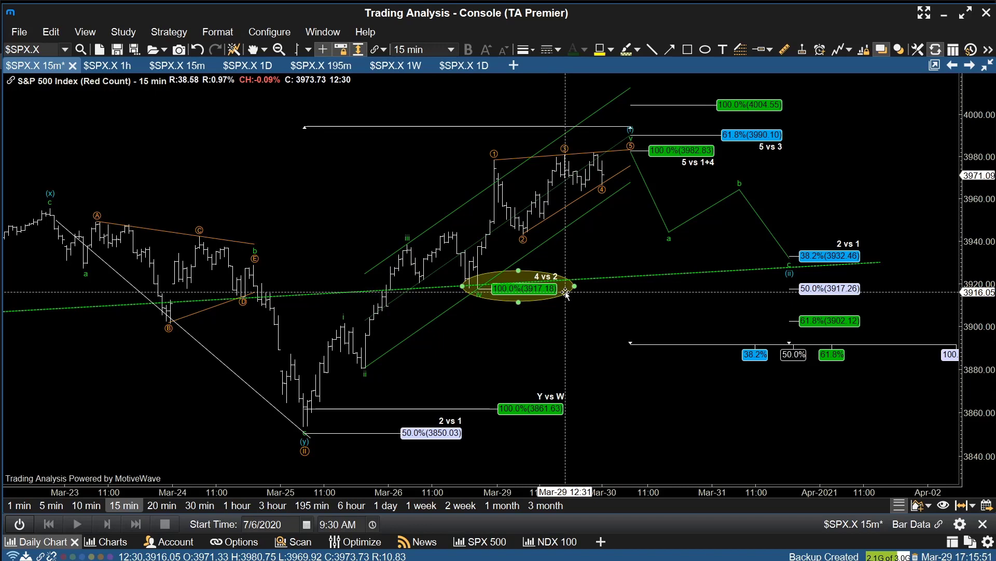
pyautogui.moveTo(565, 293); pyautogui.dragTo(451, 293)
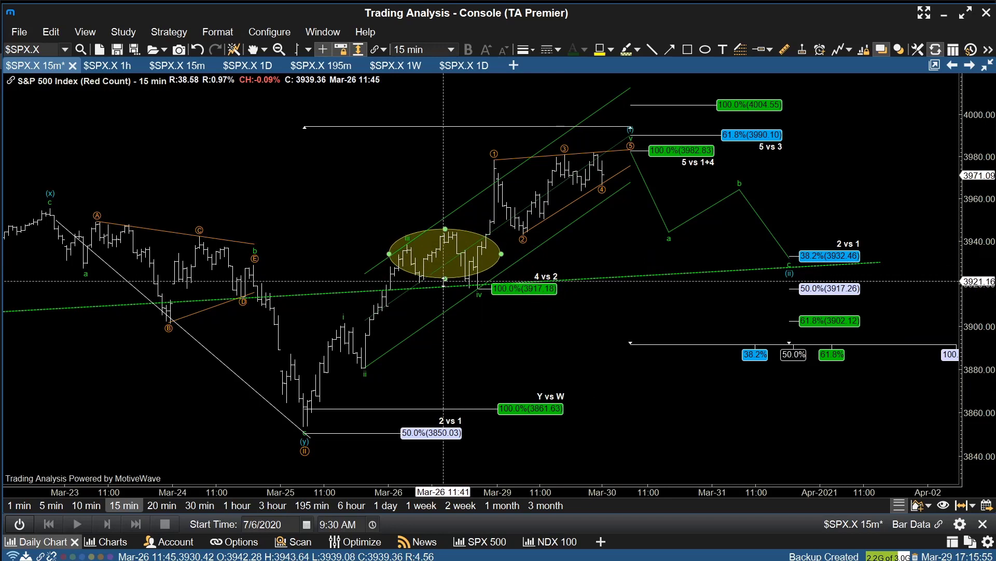
pyautogui.moveTo(501, 262); pyautogui.dragTo(415, 261)
pyautogui.hotkey('ctrl', 'v')
pyautogui.moveTo(362, 360); pyautogui.dragTo(360, 359)
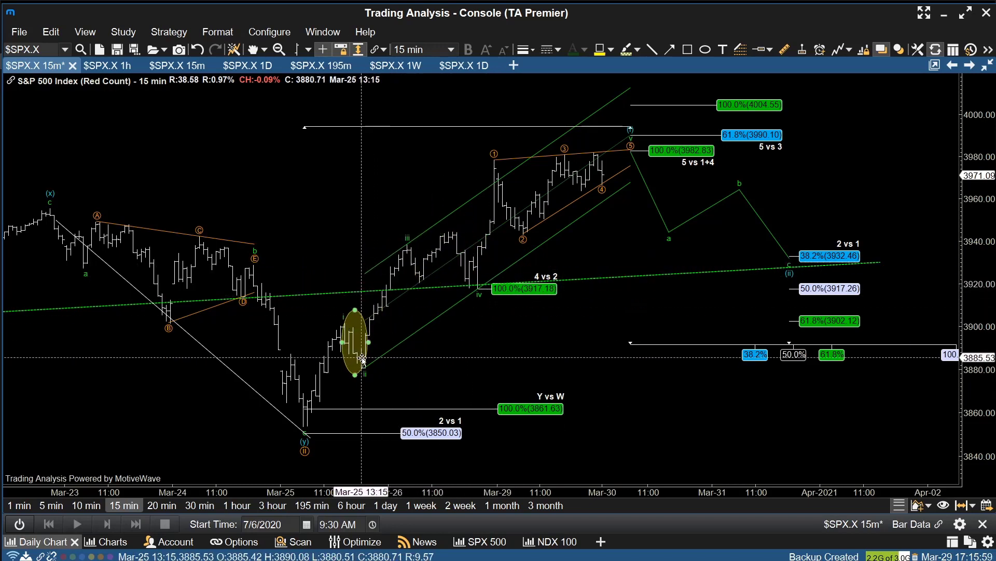
# Step: Draw a larger yellow ellipse around the wave iii bars
pyautogui.click(706, 49)
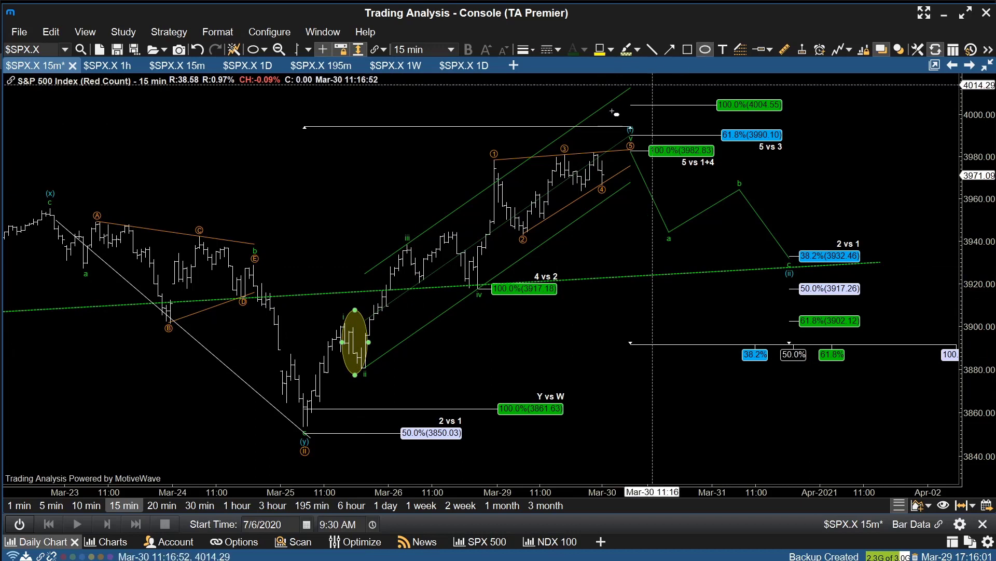
pyautogui.moveTo(397, 226); pyautogui.dragTo(500, 291)
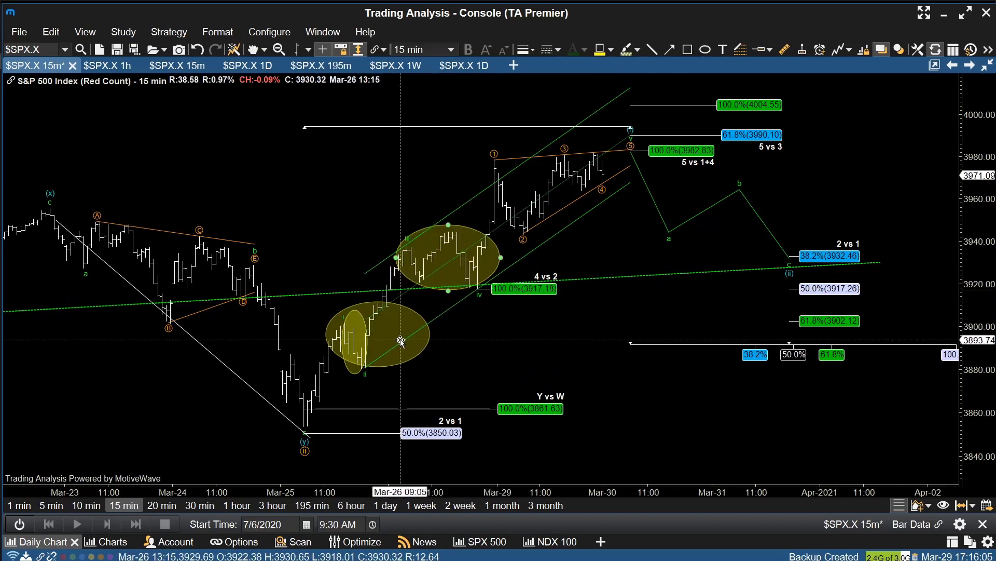
pyautogui.moveTo(470, 266)
pyautogui.mouseDown()
pyautogui.moveTo(448, 289)
pyautogui.moveTo(472, 264)
pyautogui.mouseUp()
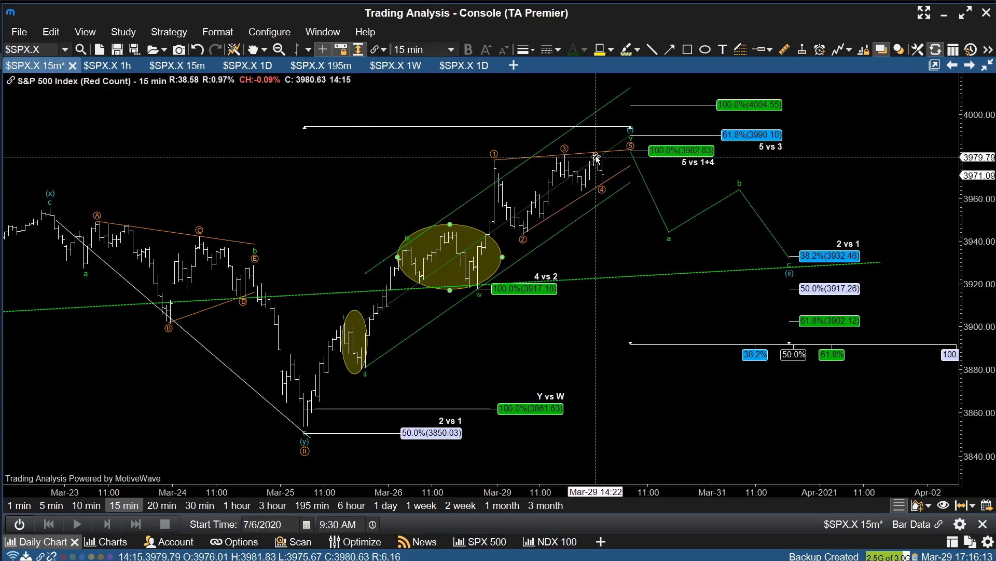
pyautogui.moveTo(632, 142)
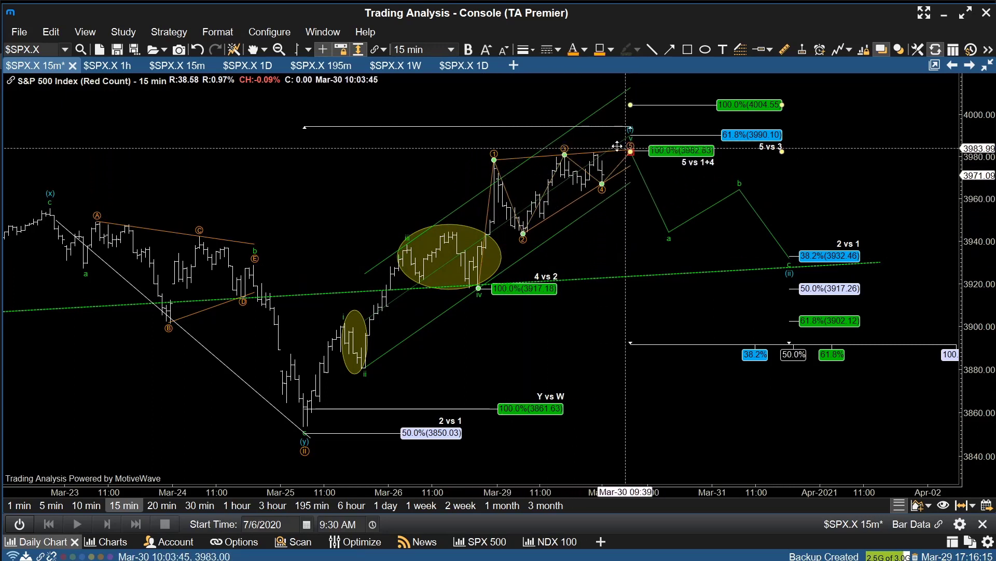
# Step: Undo a trial move of the Ending Diagonal points and delete the wave iii ellipse
pyautogui.moveTo(618, 146); pyautogui.dragTo(590, 154)
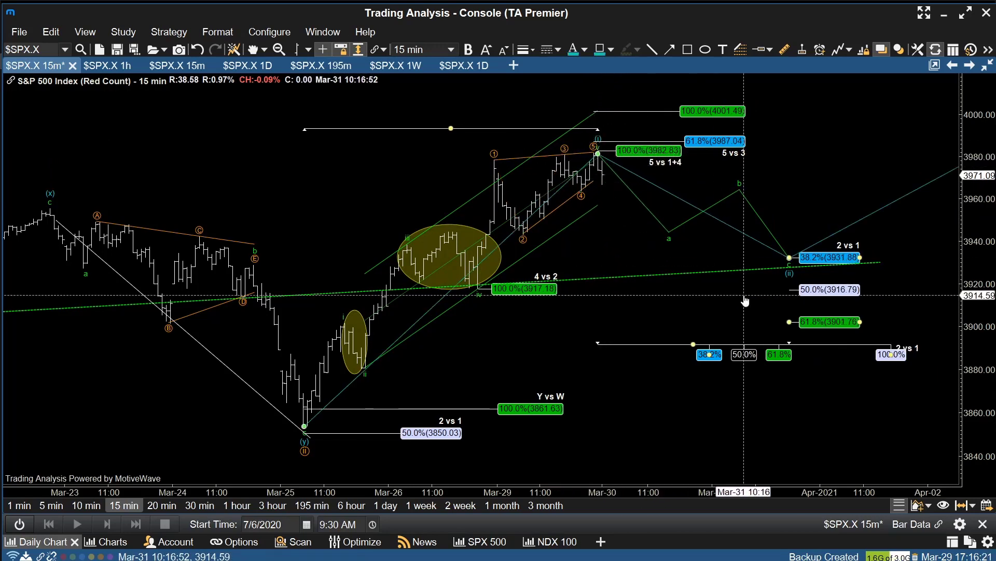
pyautogui.hotkey('ctrl', 'z')
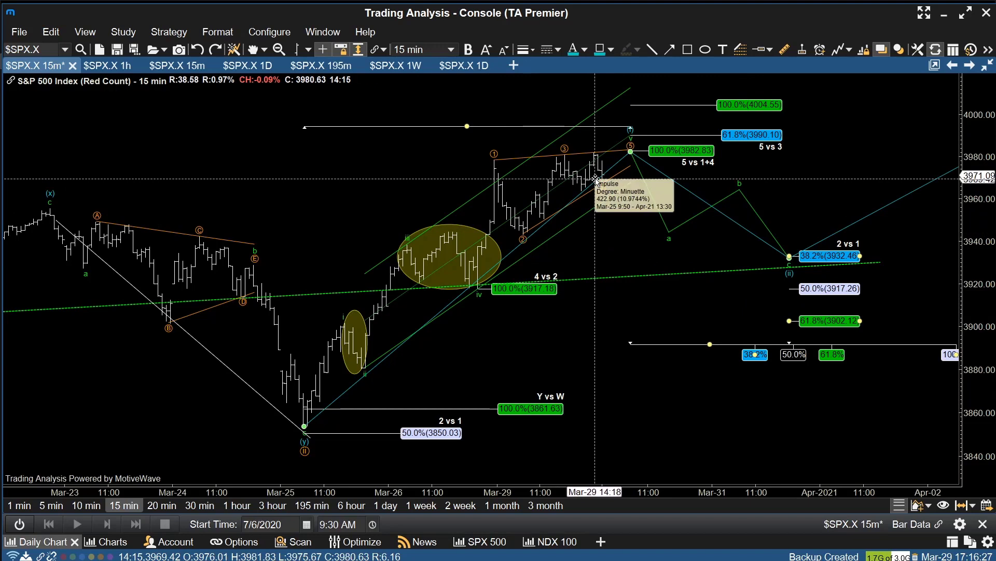
pyautogui.moveTo(631, 148)
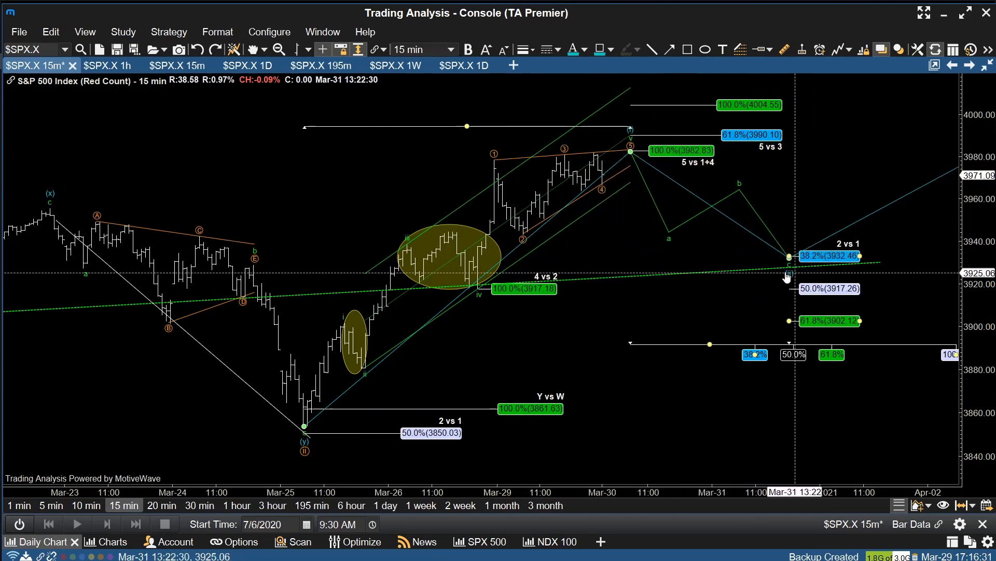
pyautogui.press('Delete')
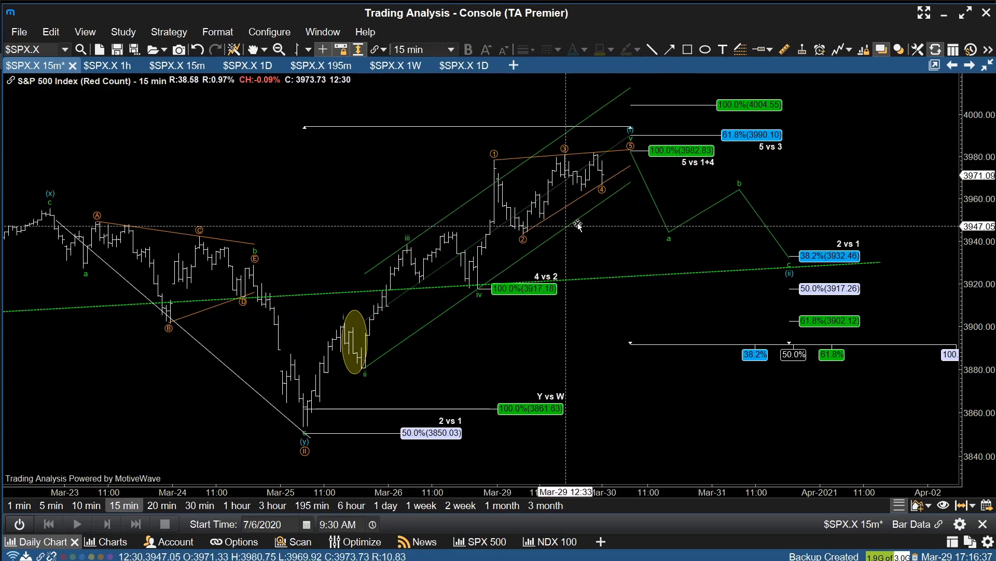
# Step: Shift the wave 5 point left to the Mar-29 12:30 bar
pyautogui.moveTo(775, 109)
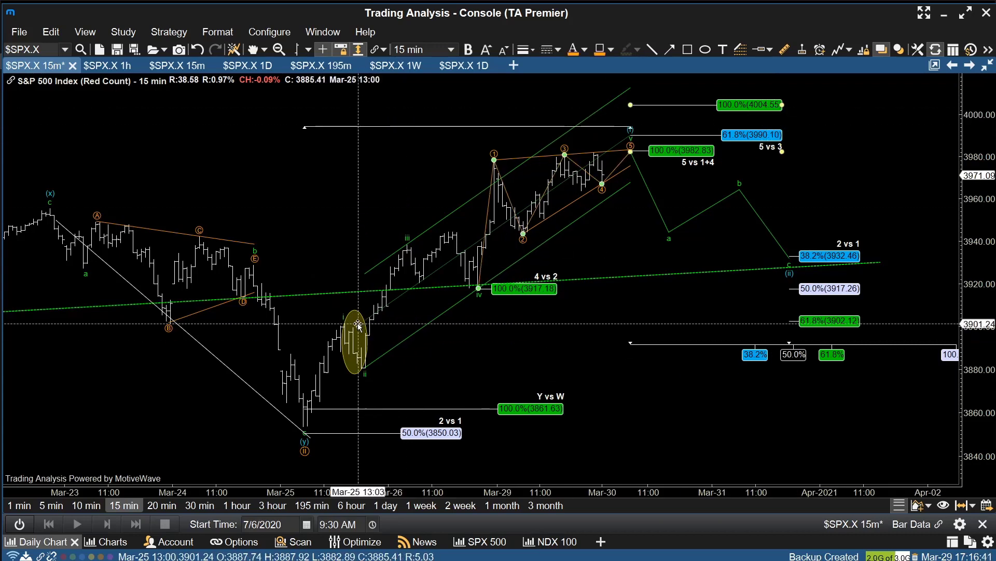
pyautogui.moveTo(636, 137); pyautogui.dragTo(565, 150)
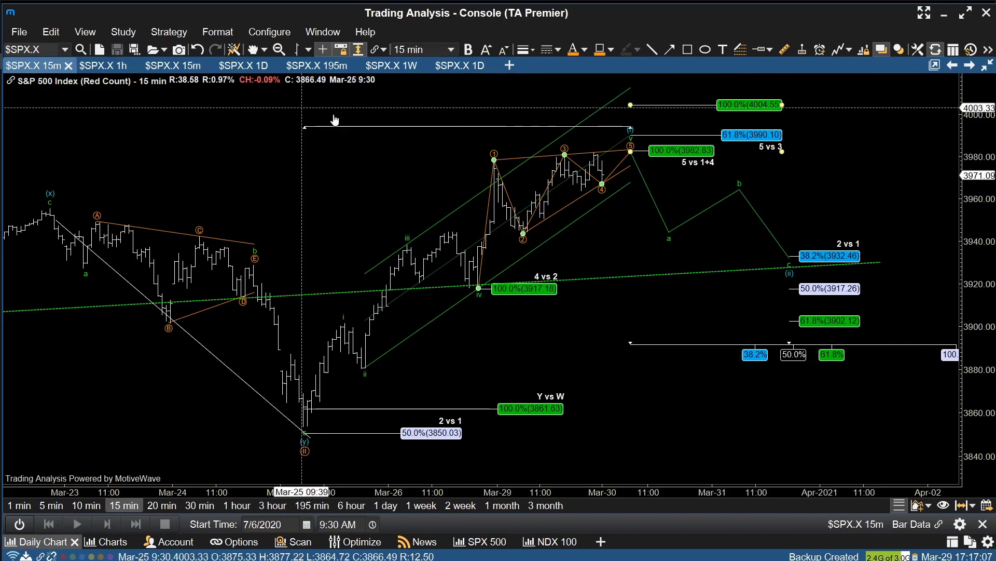
pyautogui.moveTo(649, 136)
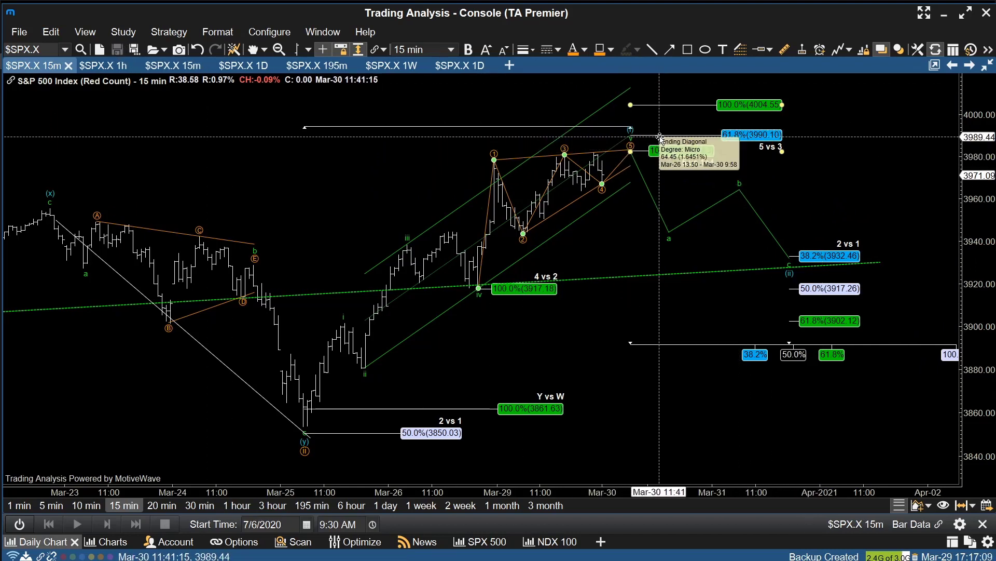